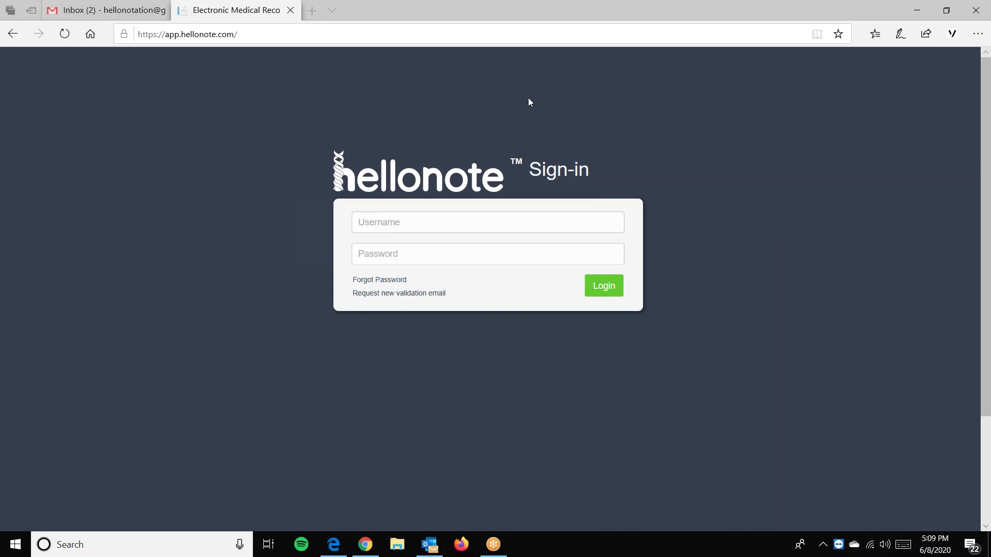
- Switch from the HelloNote sign-in page to the Gmail Inbox tab
{"action": "left_click", "coordinate": [101, 13]}
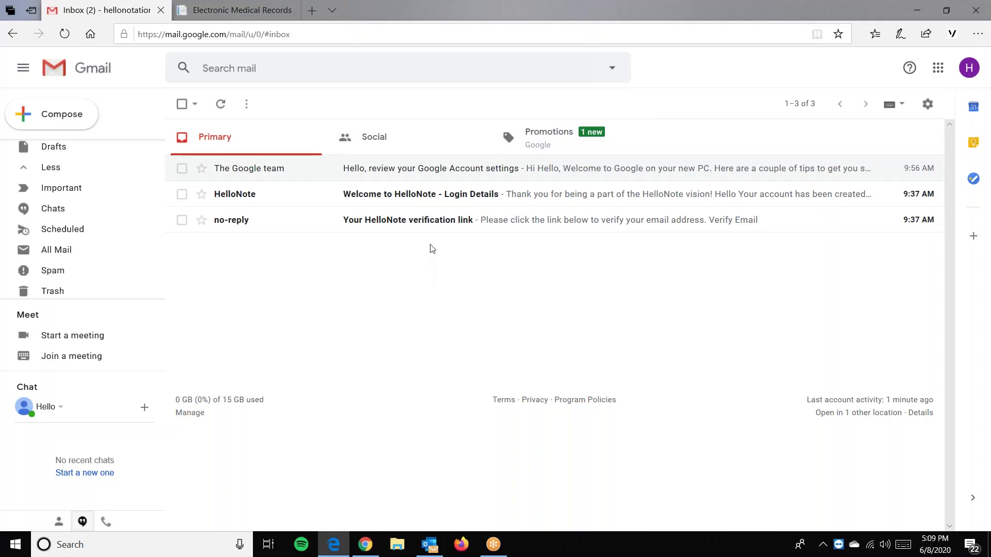
- Follow the no-reply email's Verify Email link, then close the confirmation tab and return to the inbox
{"action": "left_click", "coordinate": [491, 229]}
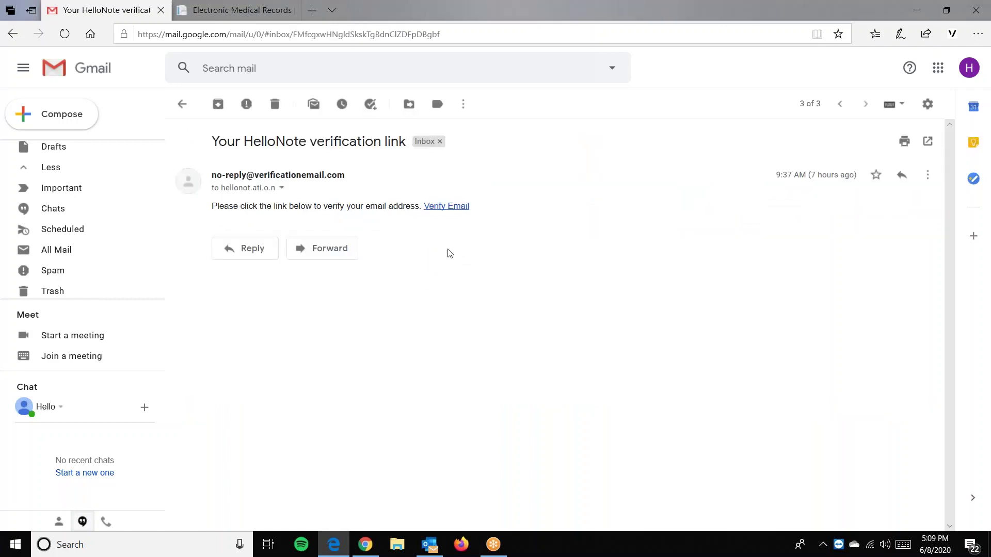
{"action": "left_click", "coordinate": [431, 208]}
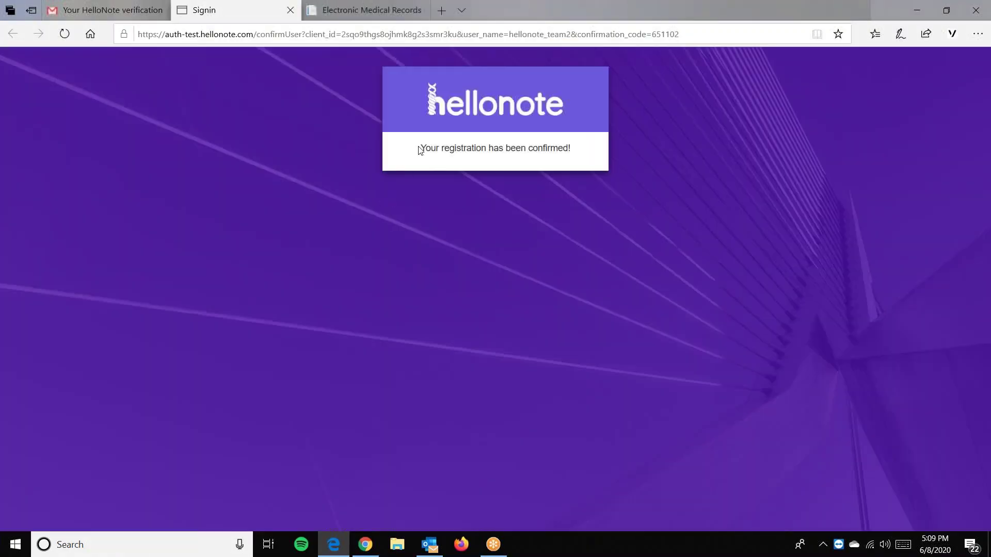
{"action": "left_click_drag", "start_coordinate": [421, 149], "coordinate": [577, 159]}
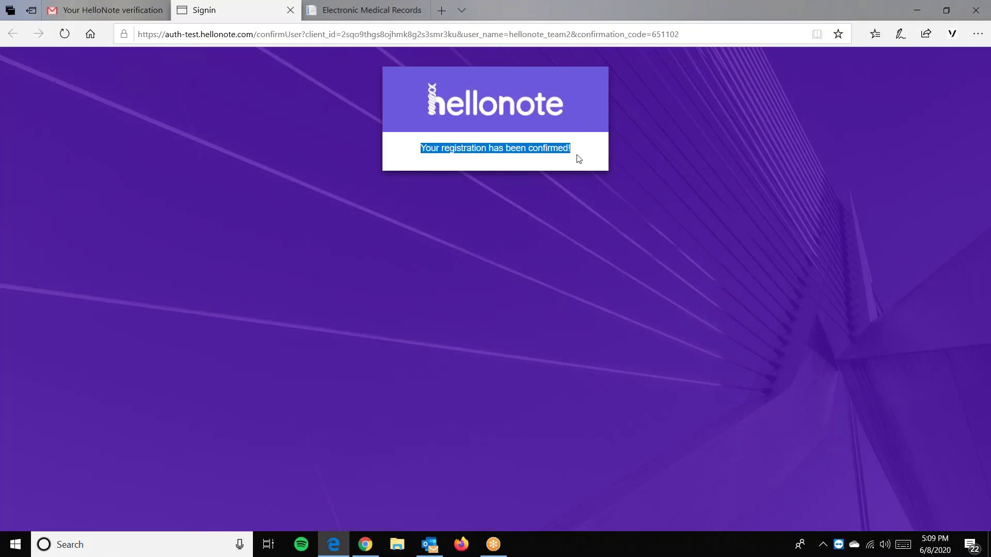
{"action": "left_click", "coordinate": [291, 11]}
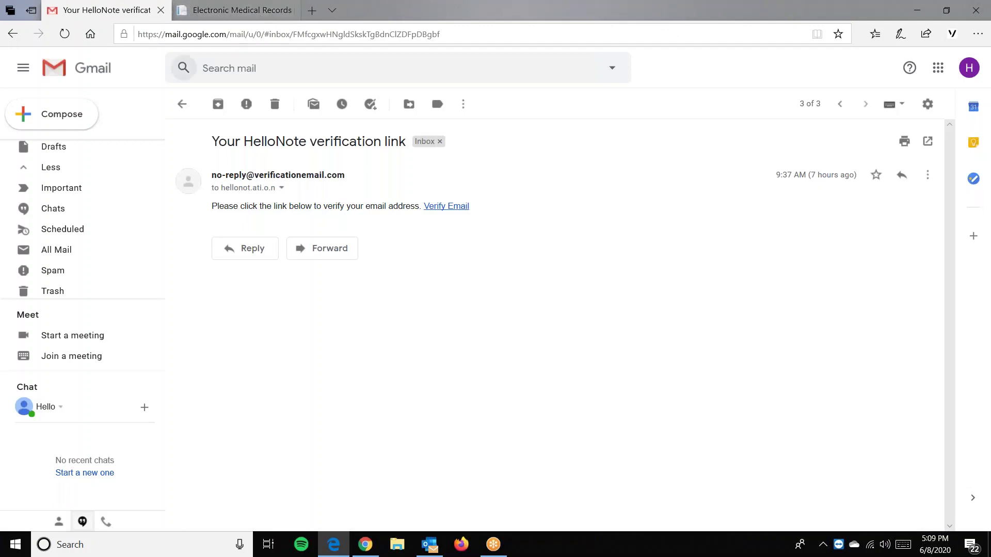
{"action": "left_click", "coordinate": [182, 105]}
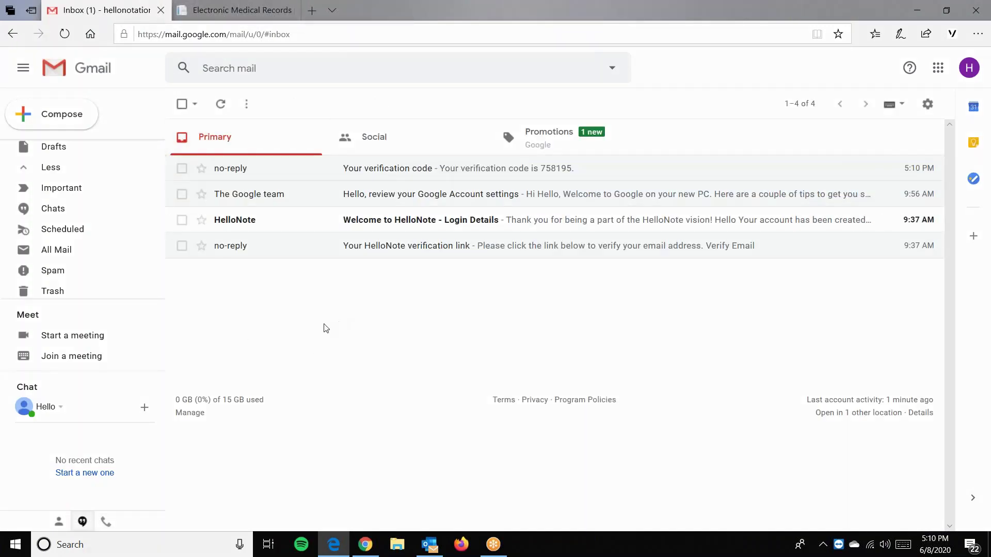
- Copy the username from the Welcome to HelloNote email into the HelloNote sign-in form
{"action": "left_click", "coordinate": [424, 222]}
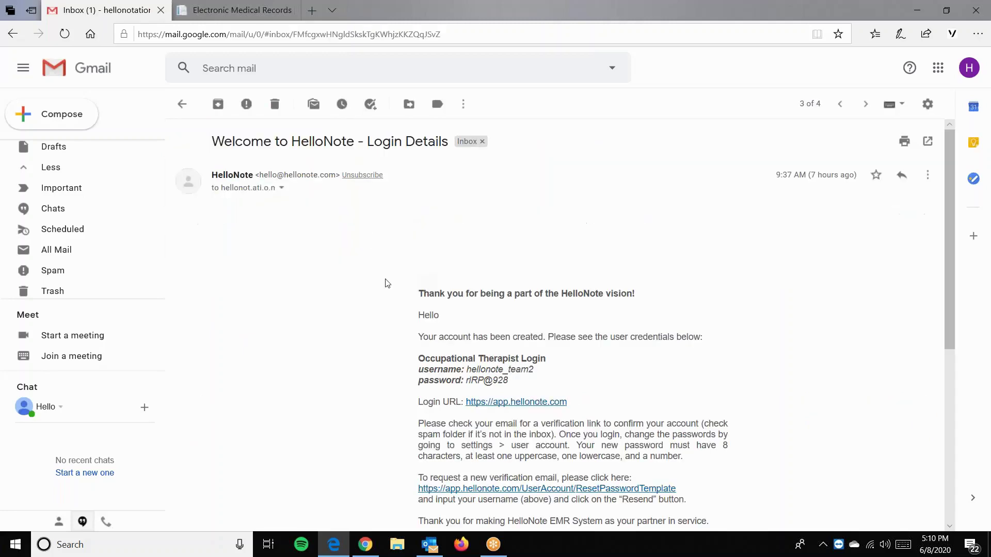
{"action": "scroll", "coordinate": [456, 246], "scroll_direction": "down", "scroll_amount": 3}
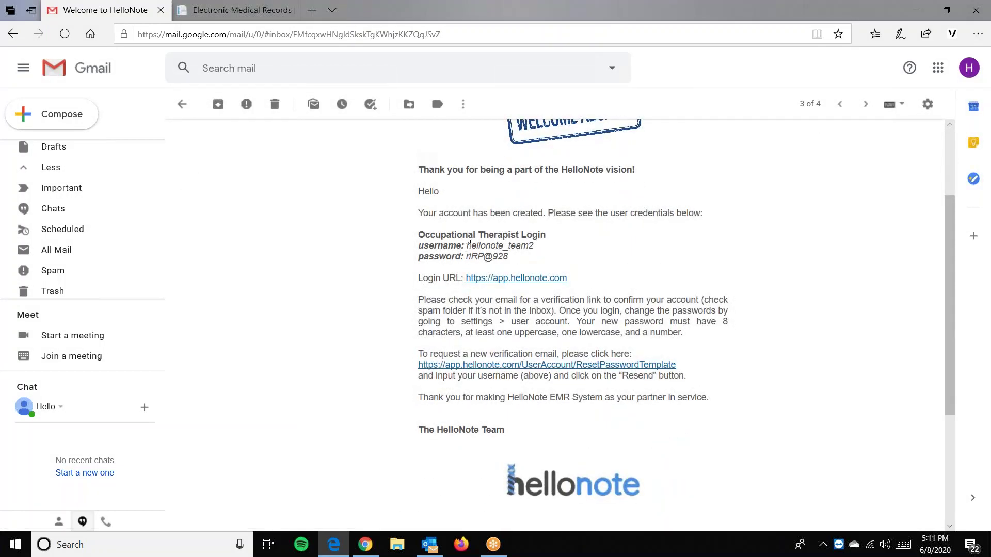
{"action": "left_click_drag", "start_coordinate": [466, 246], "coordinate": [536, 247]}
{"action": "key", "text": "ctrl+c"}
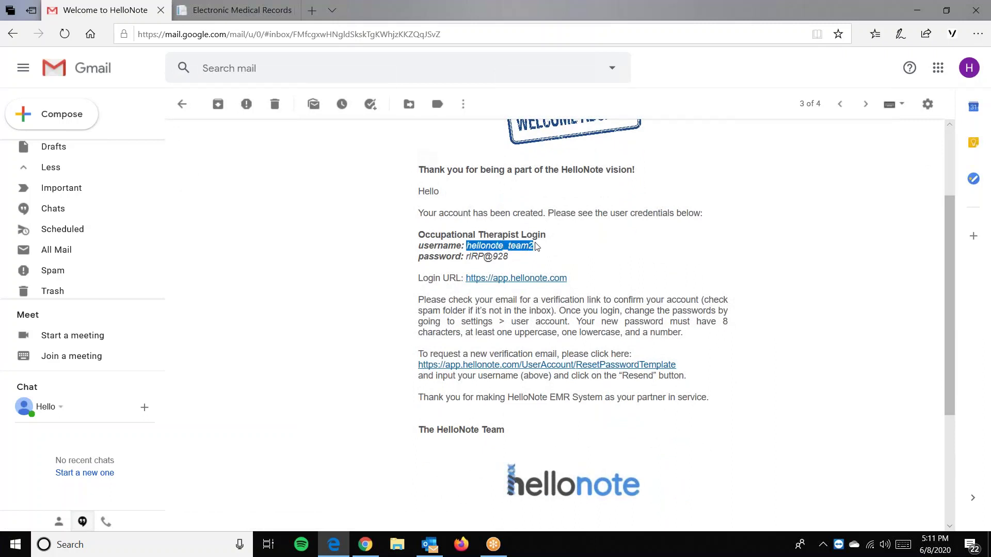
{"action": "left_click", "coordinate": [235, 10]}
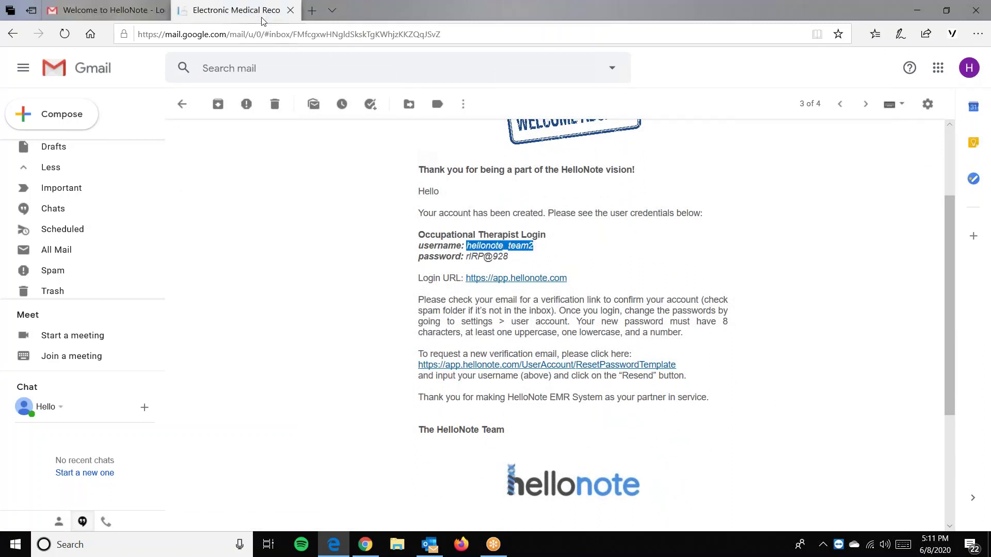
{"action": "left_click", "coordinate": [414, 223]}
{"action": "key", "text": "ctrl+v"}
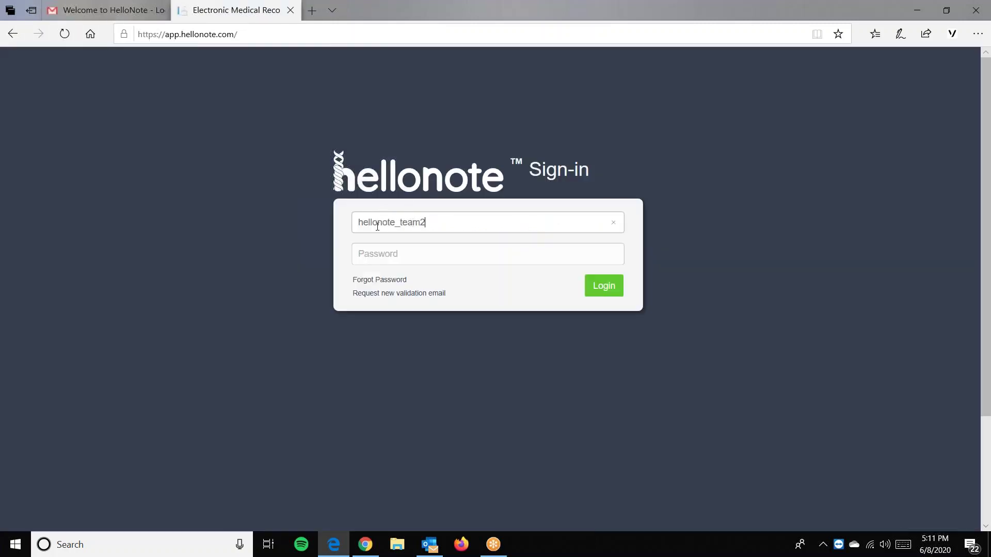
- Copy the emailed password into the sign-in form and log in
{"action": "left_click", "coordinate": [101, 10]}
{"action": "left_click_drag", "start_coordinate": [466, 257], "coordinate": [513, 254]}
{"action": "key", "text": "ctrl+c"}
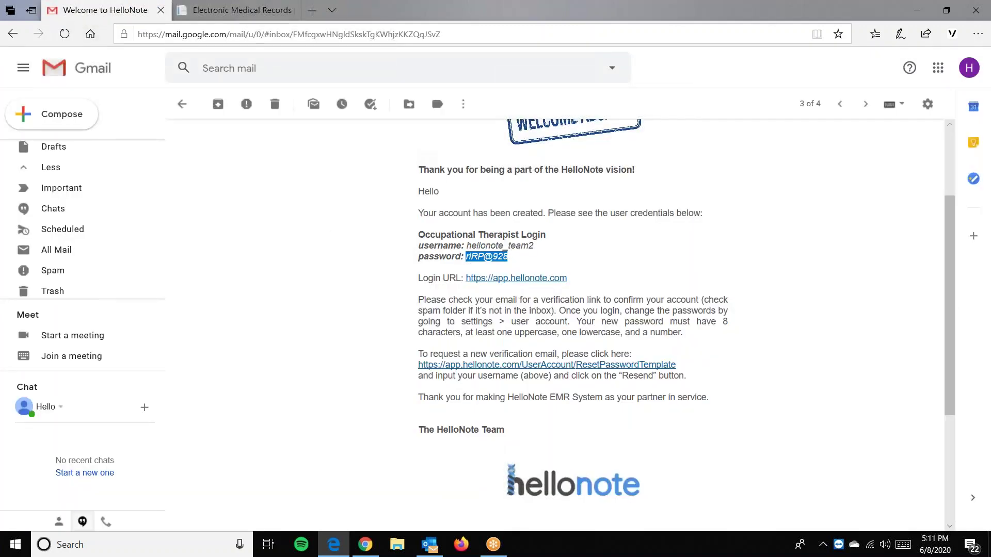
{"action": "key", "text": "ctrl+Tab"}
{"action": "left_click", "coordinate": [412, 255]}
{"action": "key", "text": "ctrl+v"}
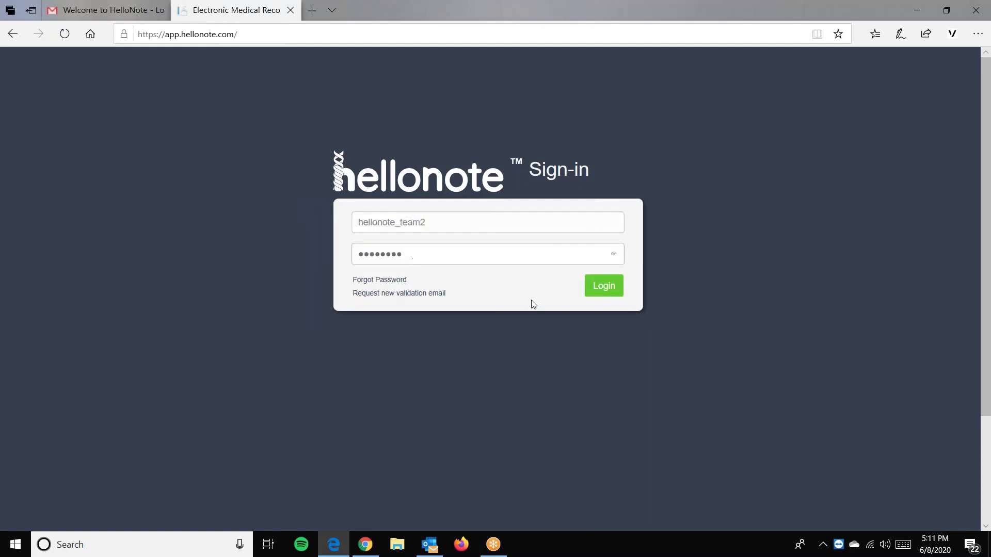
{"action": "left_click", "coordinate": [602, 288]}
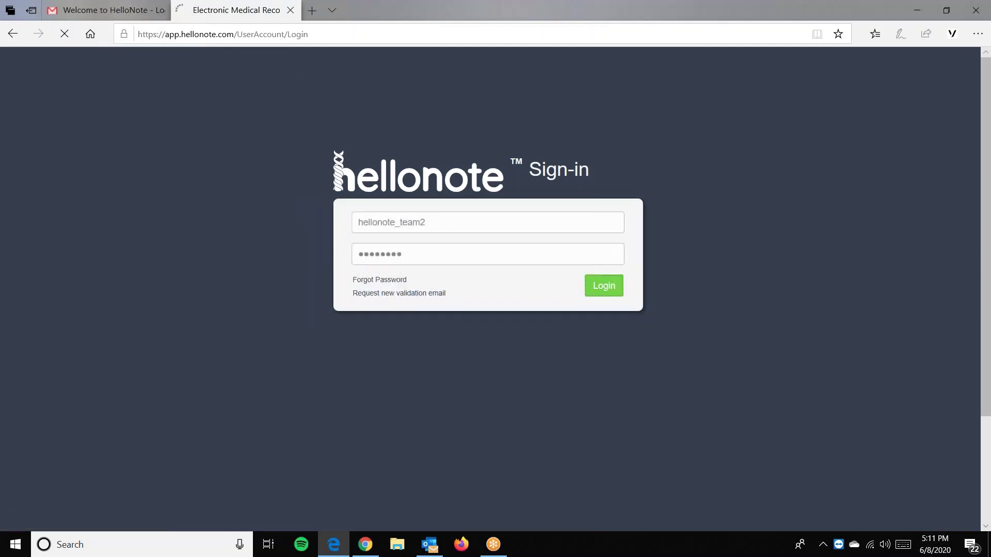
{"action": "left_click", "coordinate": [446, 233]}
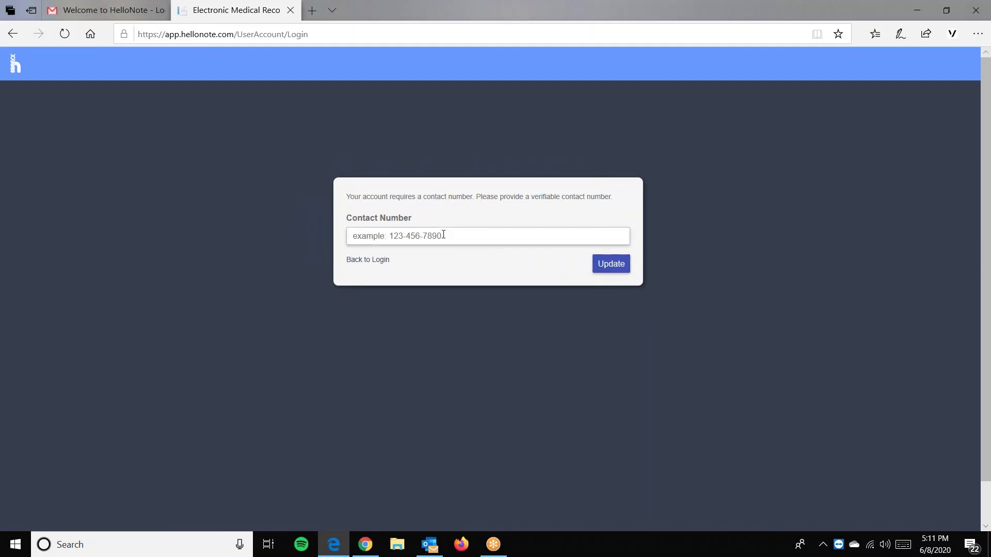
- Enter the account's contact phone number and save it with Update
{"action": "type", "text": "8888888888"}
{"action": "left_click", "coordinate": [608, 266]}
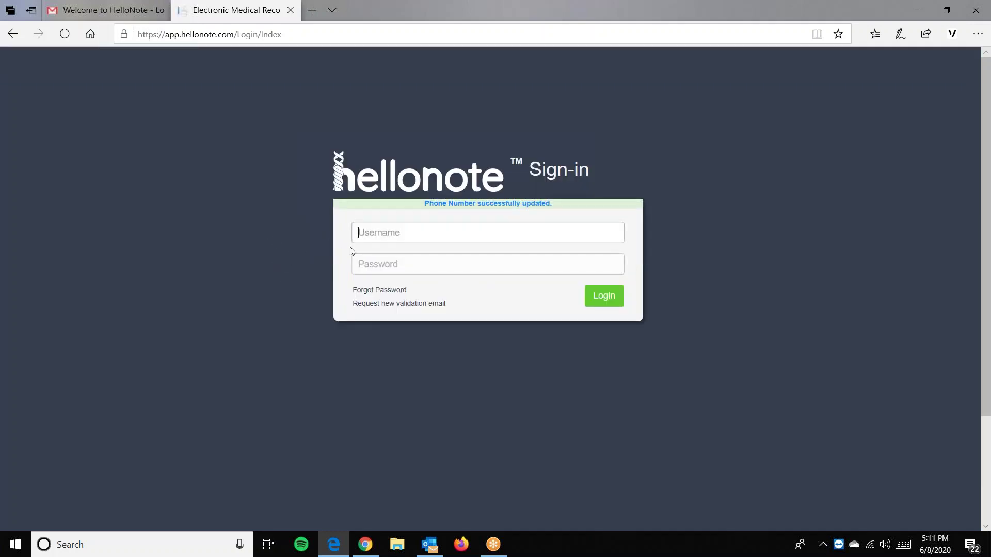
{"action": "left_click", "coordinate": [126, 11]}
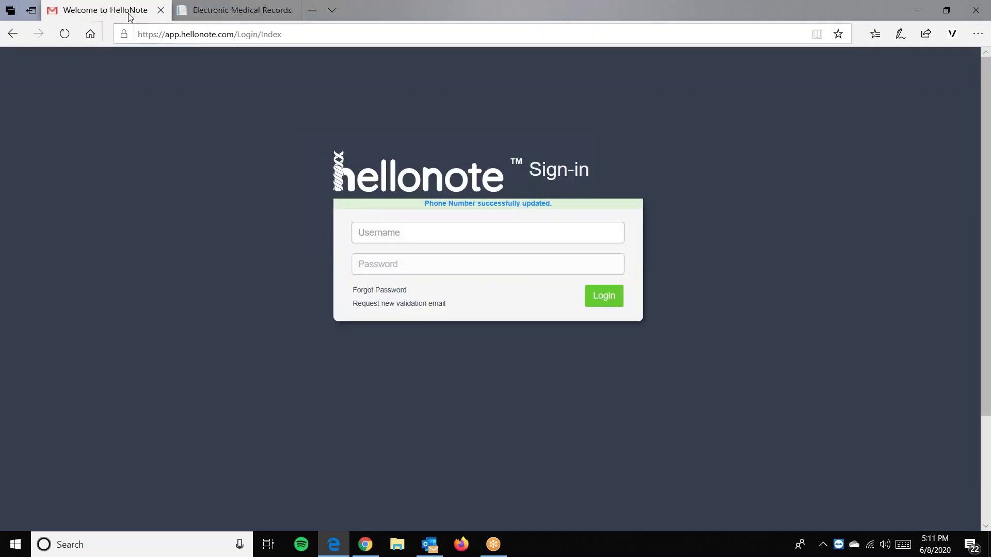
- Paste the welcome email's username and password into HelloNote and log in again
{"action": "left_click", "coordinate": [535, 251]}
{"action": "left_click_drag", "start_coordinate": [538, 247], "coordinate": [466, 246]}
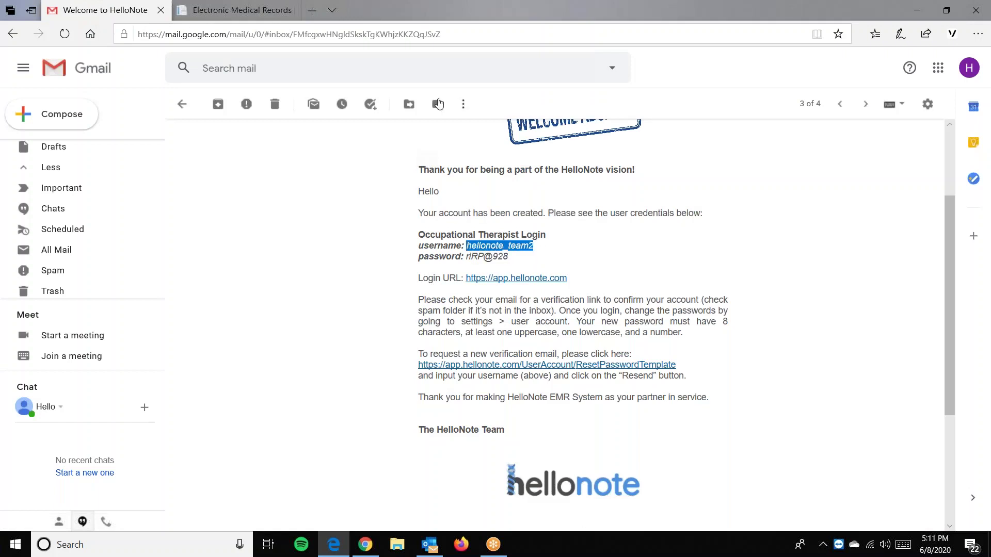
{"action": "left_click", "coordinate": [236, 11]}
{"action": "left_click", "coordinate": [414, 234]}
{"action": "key", "text": "ctrl+v"}
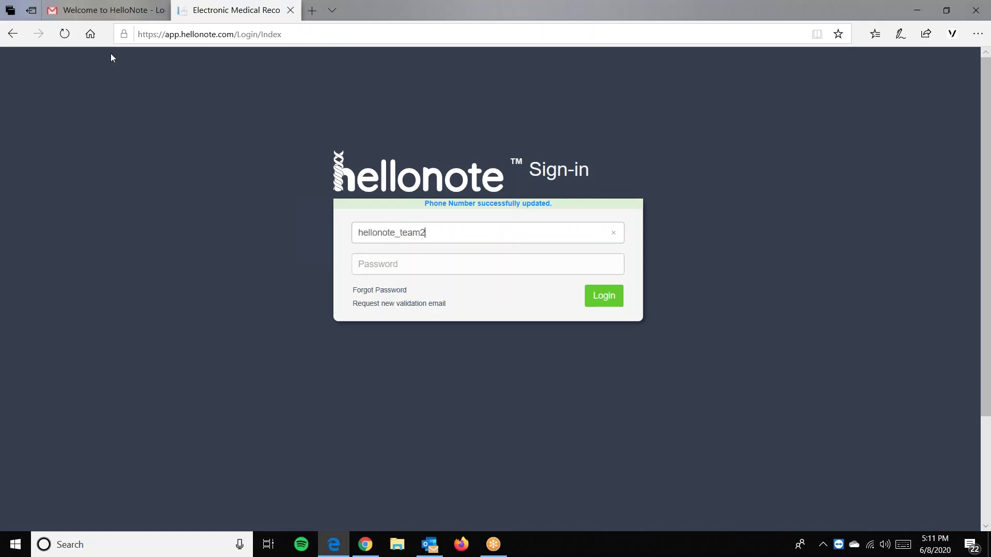
{"action": "left_click", "coordinate": [92, 16]}
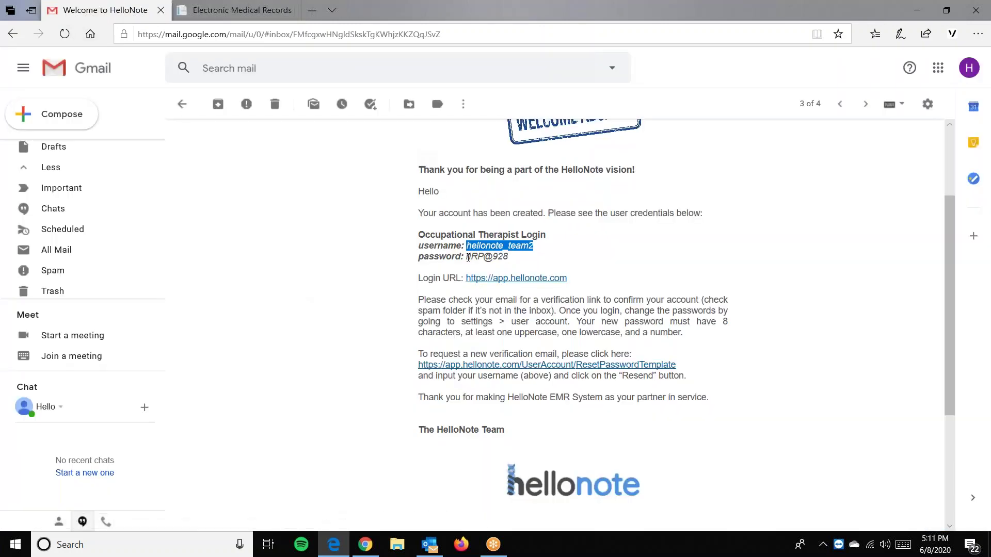
{"action": "left_click_drag", "start_coordinate": [466, 257], "coordinate": [515, 263]}
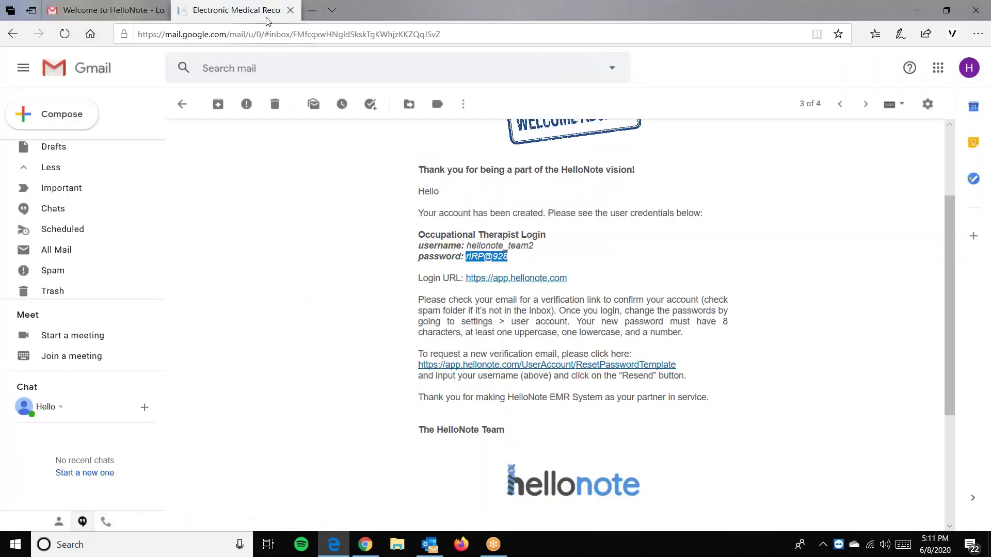
{"action": "left_click", "coordinate": [237, 10]}
{"action": "left_click", "coordinate": [435, 266]}
{"action": "key", "text": "ctrl+v"}
{"action": "left_click", "coordinate": [603, 297]}
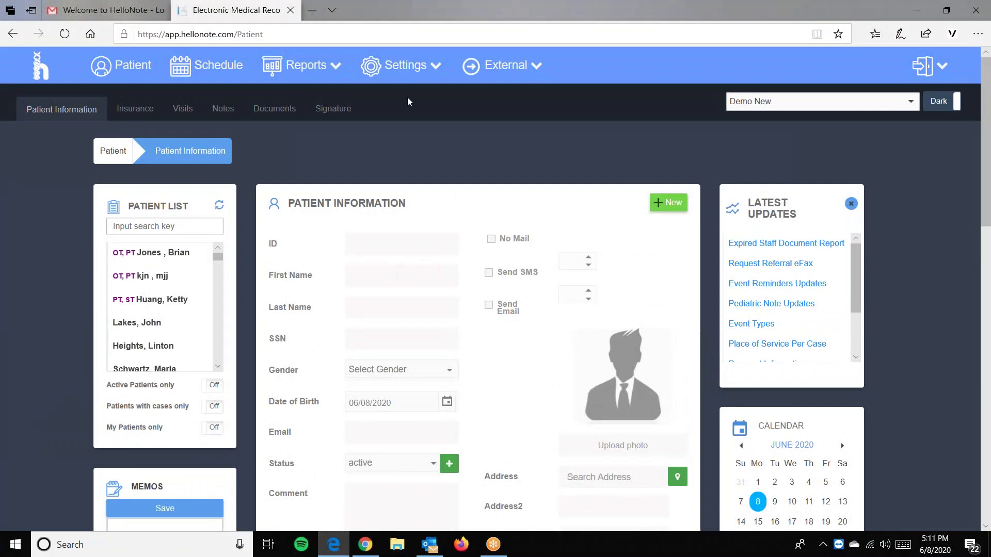
- In Settings > User Account, select the Hello Note account and open Change Password
{"action": "left_click", "coordinate": [411, 78]}
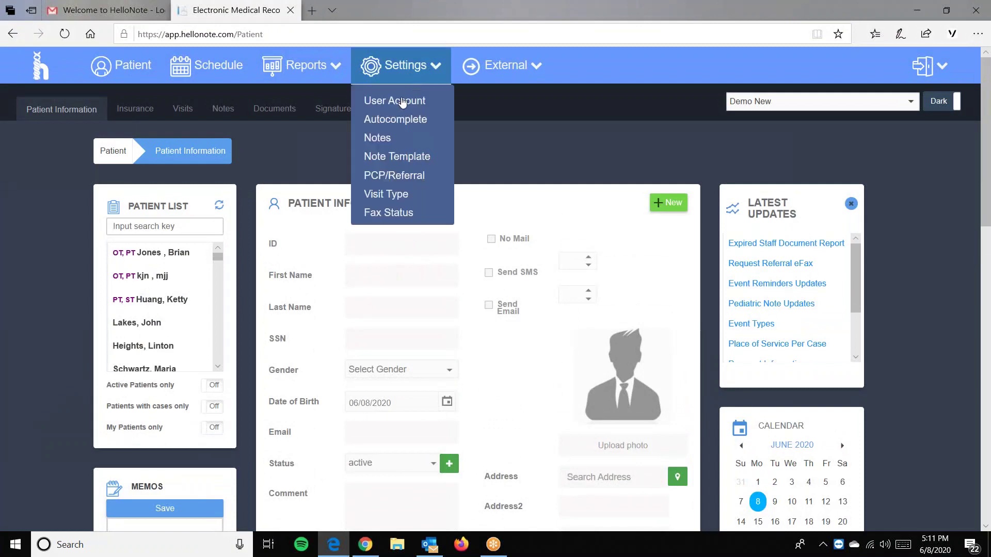
{"action": "left_click", "coordinate": [401, 103]}
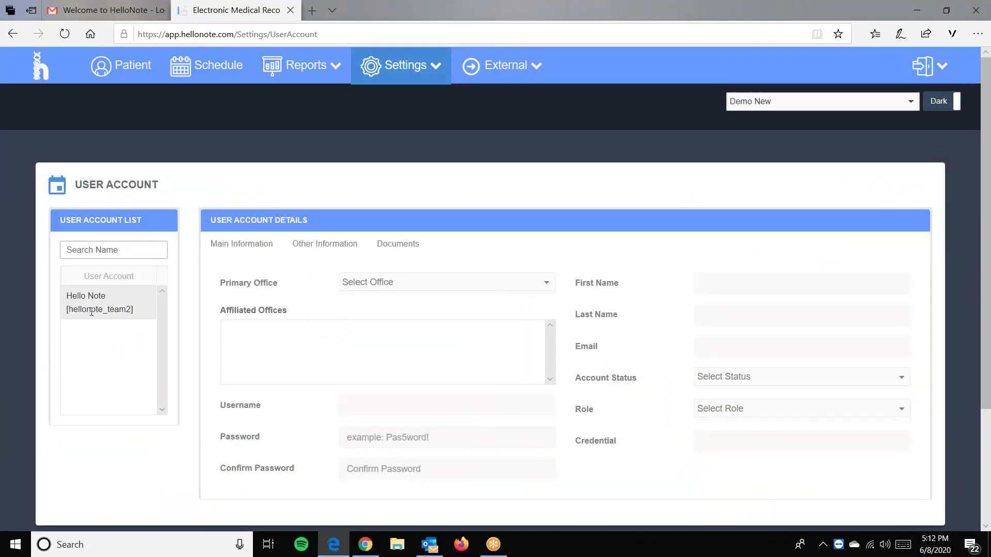
{"action": "left_click", "coordinate": [91, 310]}
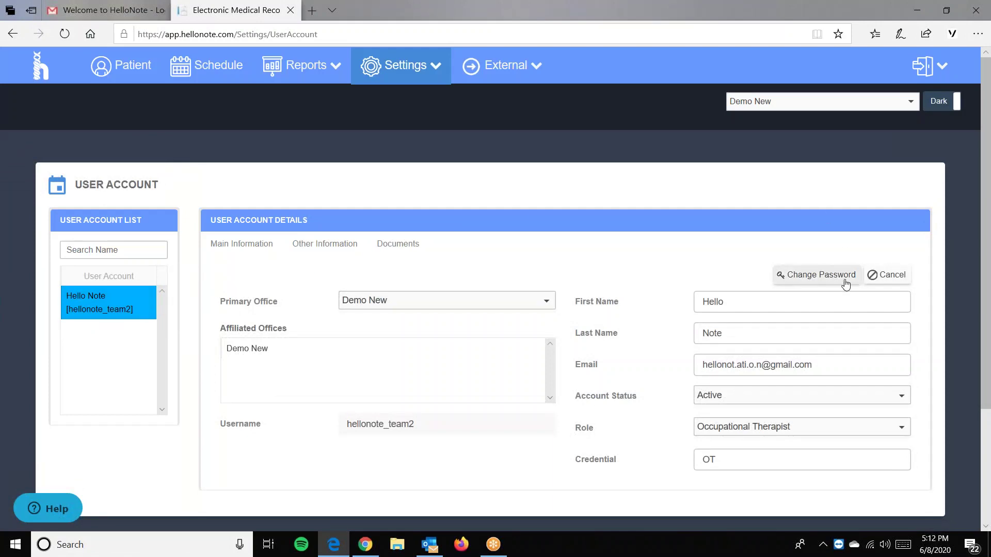
{"action": "left_click", "coordinate": [829, 286]}
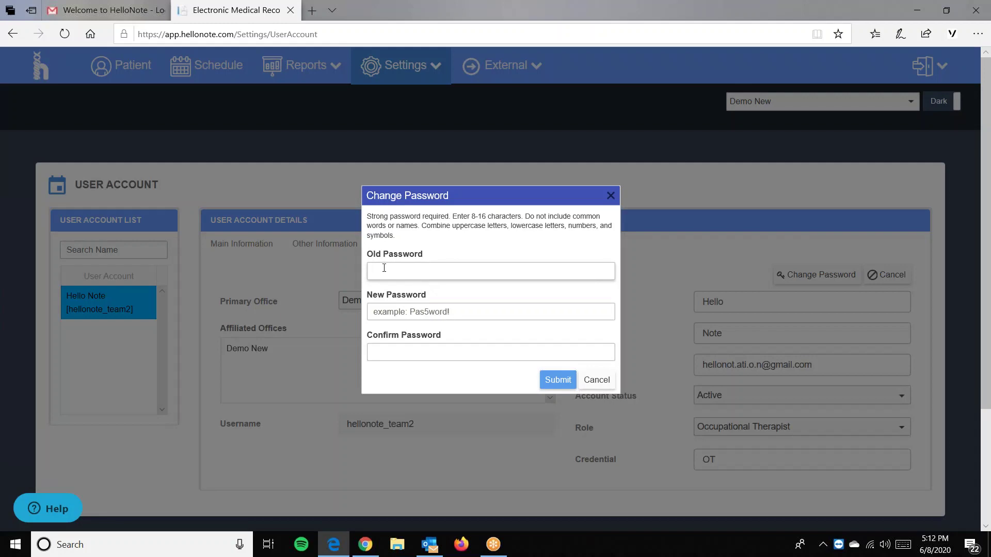
- Paste the emailed password as Old Password, enter and confirm a new one, submit, and acknowledge
{"action": "left_click", "coordinate": [101, 11]}
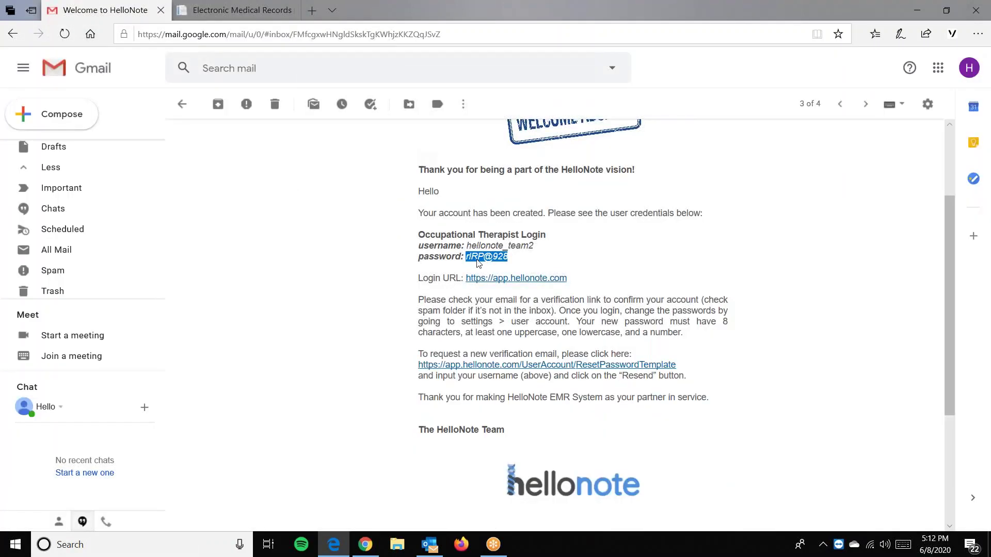
{"action": "left_click", "coordinate": [269, 14]}
{"action": "key", "text": "ctrl+v"}
{"action": "left_click", "coordinate": [455, 311]}
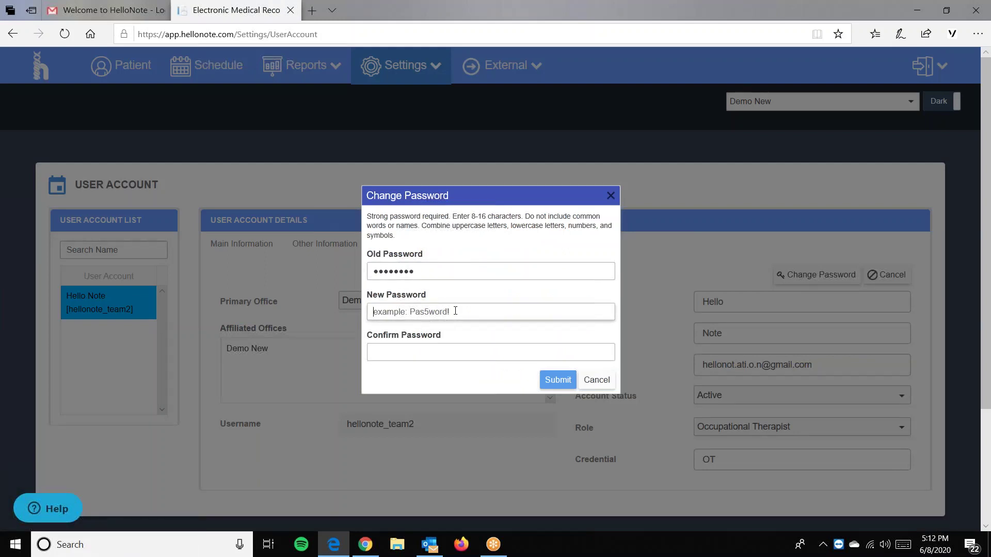
{"action": "type", "text": "•"}
{"action": "left_click", "coordinate": [459, 348]}
{"action": "type", "text": "•"}
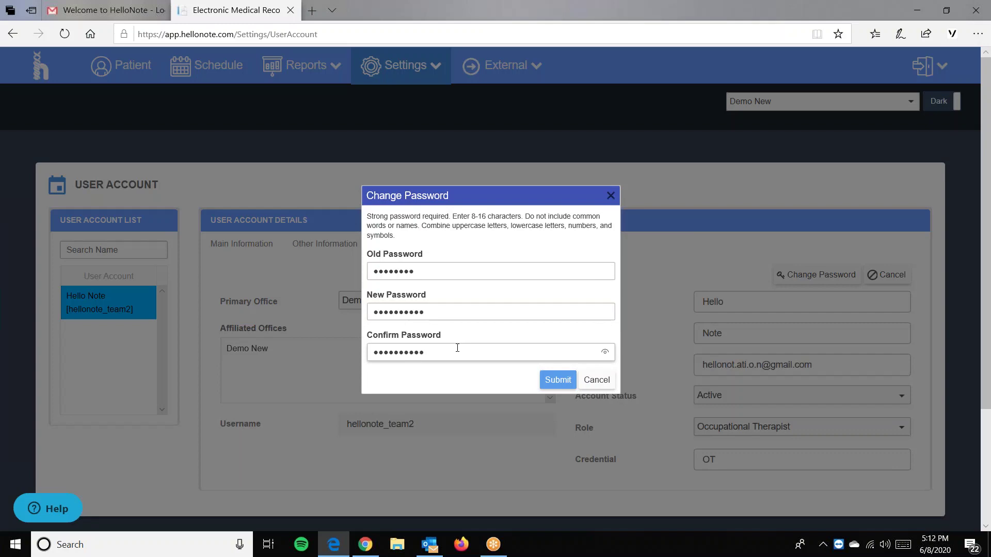
{"action": "left_click", "coordinate": [558, 379]}
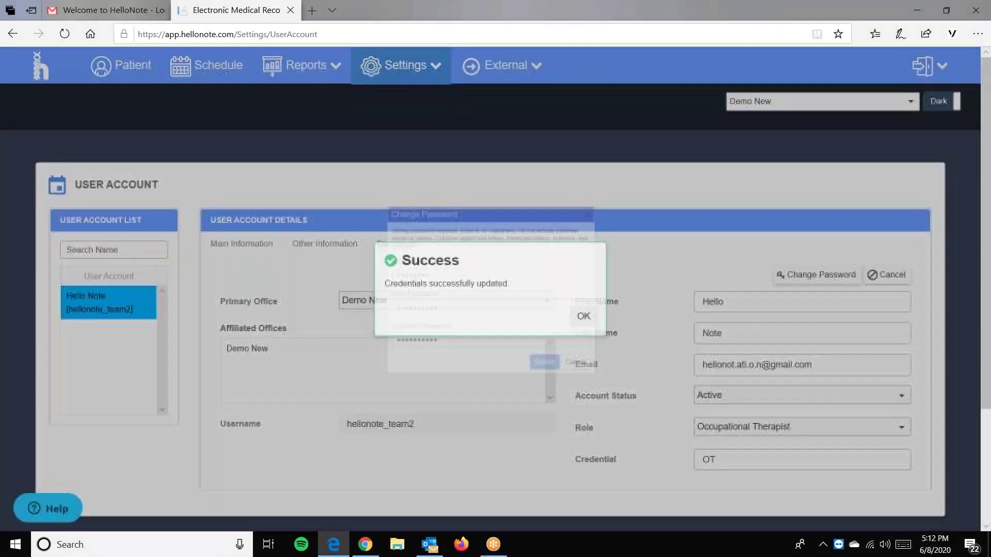
{"action": "left_click", "coordinate": [581, 316]}
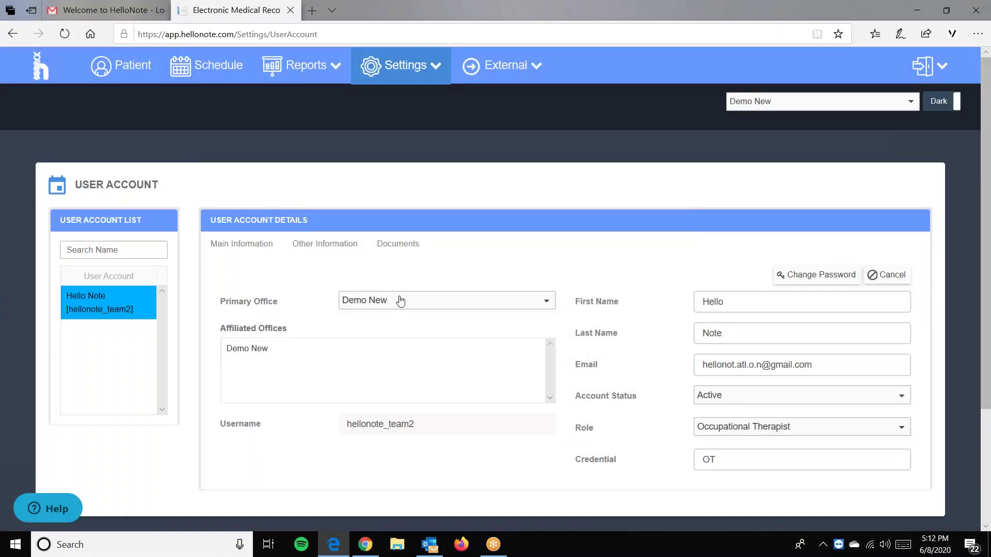
- Sign out, then send a Forgot Password reset request for the account's username
{"action": "mouse_move", "coordinate": [924, 69]}
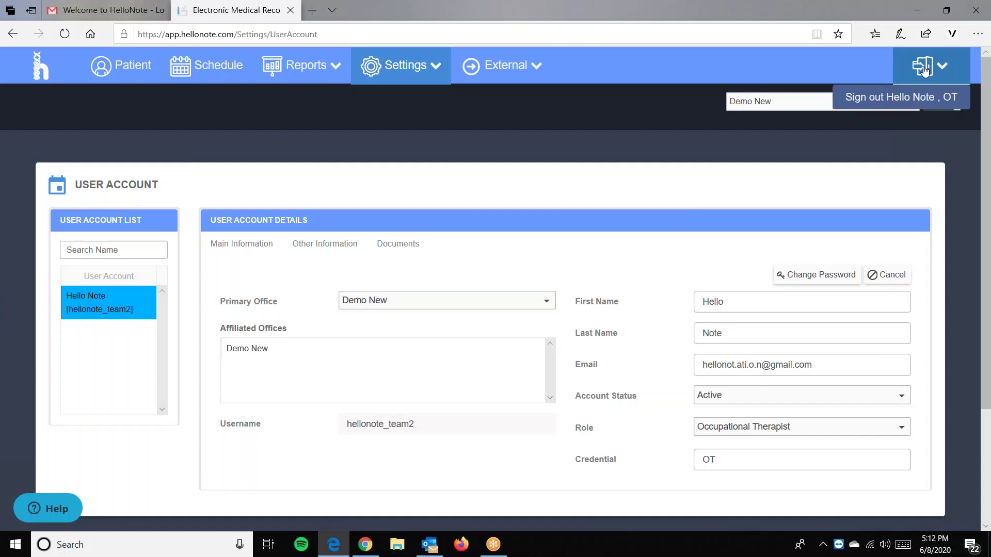
{"action": "left_click", "coordinate": [921, 98]}
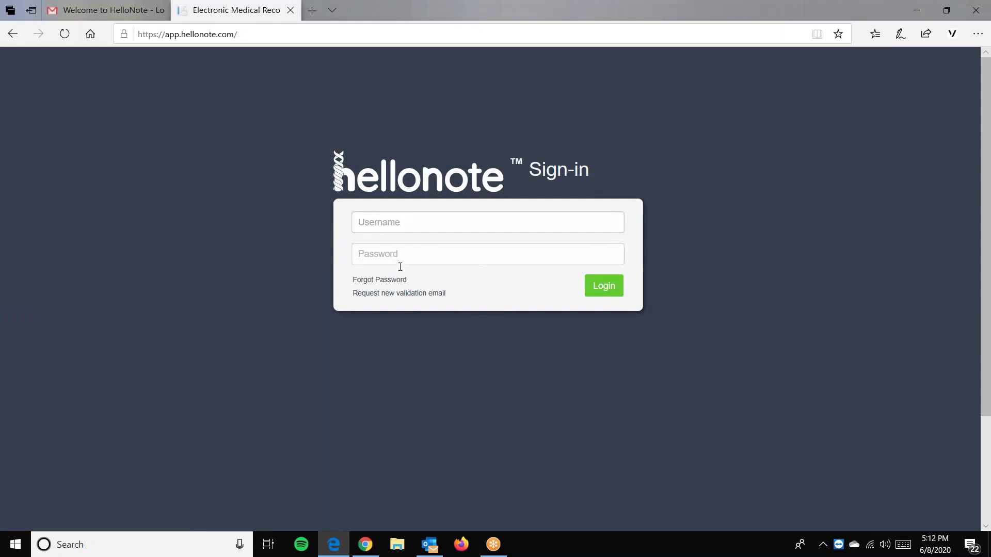
{"action": "left_click", "coordinate": [387, 280]}
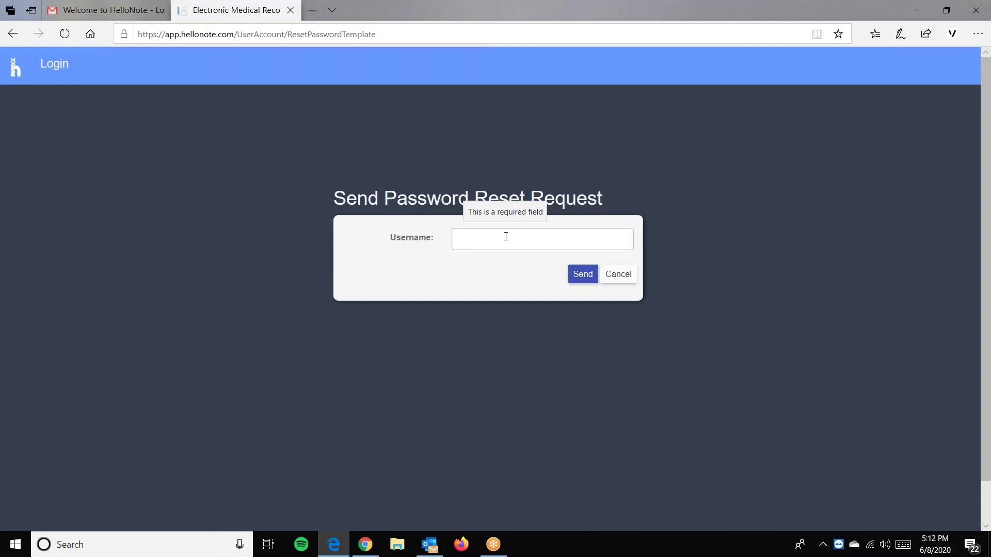
{"action": "type", "text": "hellonote_team2"}
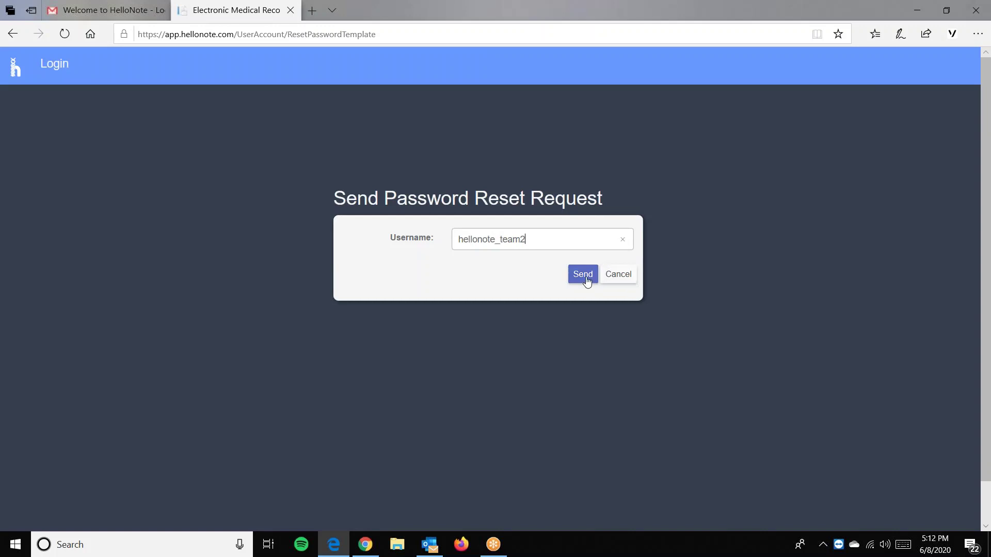
{"action": "left_click", "coordinate": [587, 277]}
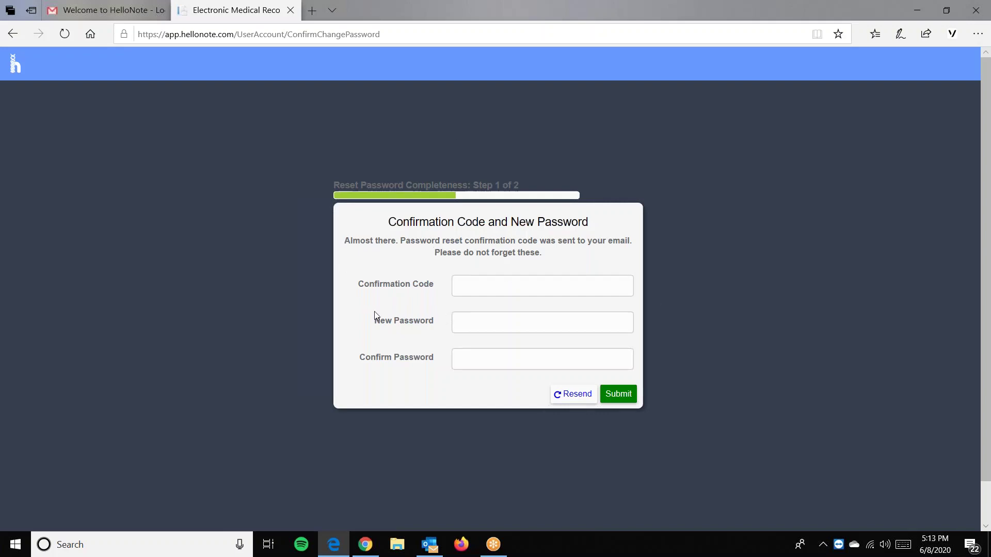
- Copy the code from the 'Your verification code' email in Gmail
{"action": "left_click", "coordinate": [82, 11]}
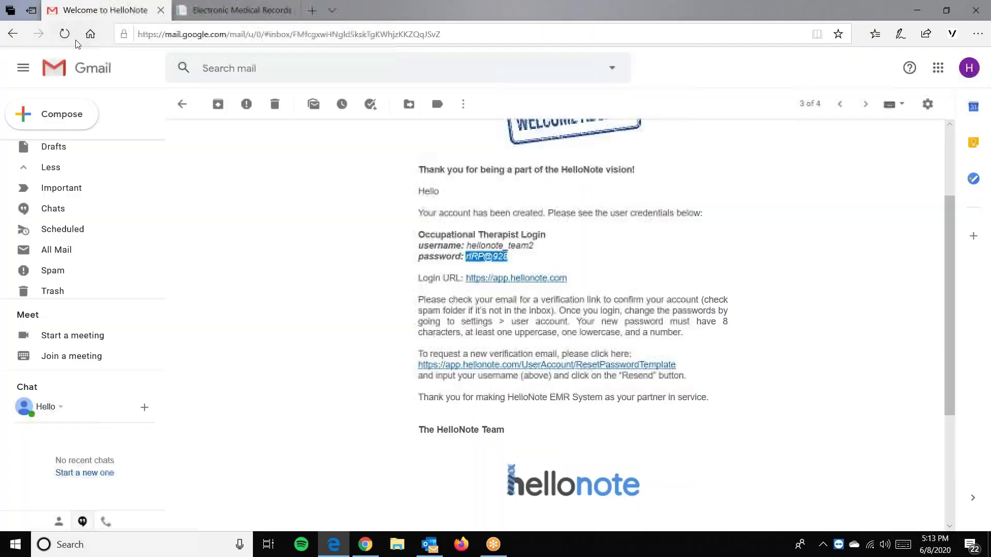
{"action": "scroll", "coordinate": [91, 174], "scroll_direction": "up", "scroll_amount": 2}
{"action": "scroll", "coordinate": [91, 175], "scroll_direction": "up", "scroll_amount": 3}
{"action": "left_click", "coordinate": [60, 150]}
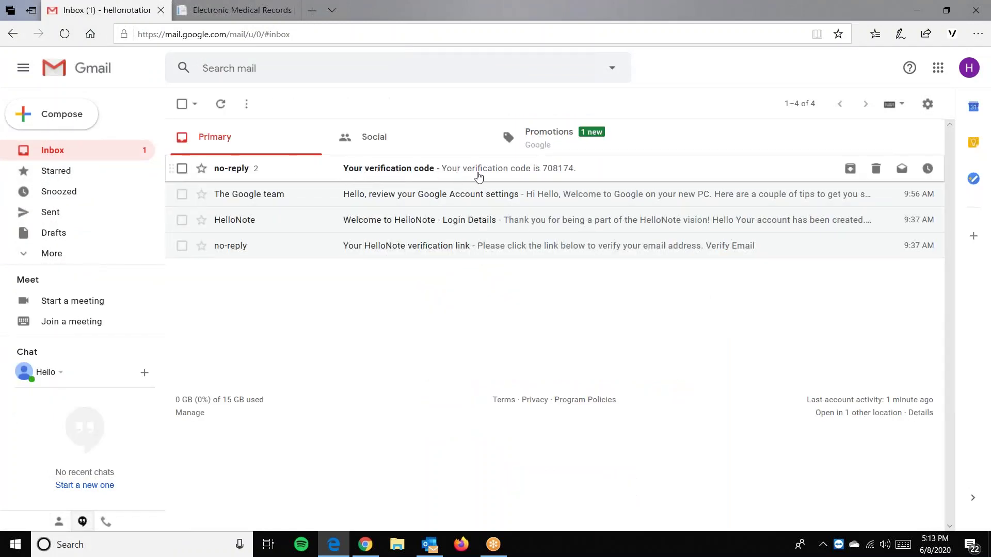
{"action": "left_click", "coordinate": [505, 174]}
{"action": "left_click_drag", "start_coordinate": [306, 259], "coordinate": [333, 263]}
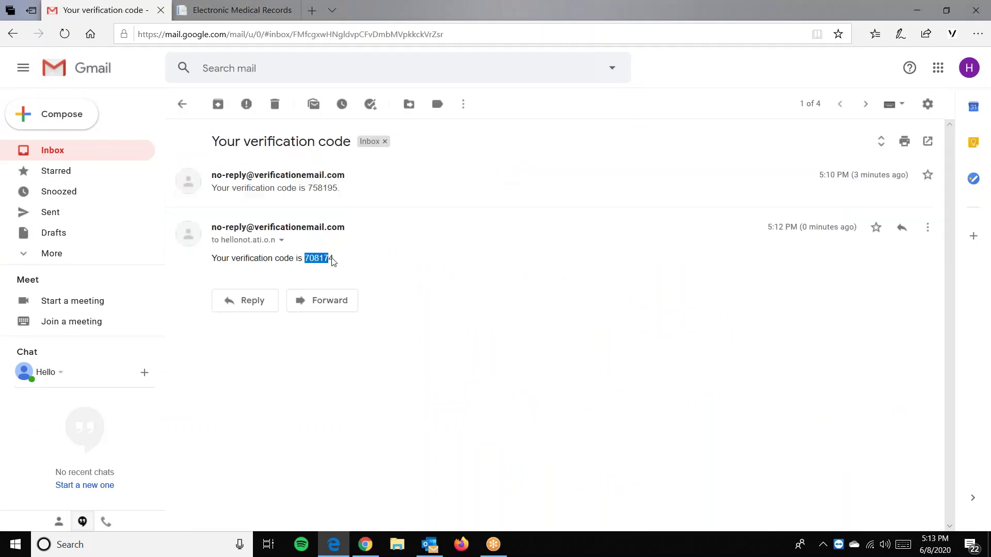
- Paste the code into the reset form, enter and confirm a new password, and submit
{"action": "left_click", "coordinate": [260, 10]}
{"action": "left_click", "coordinate": [481, 281]}
{"action": "key", "text": "ctrl+v"}
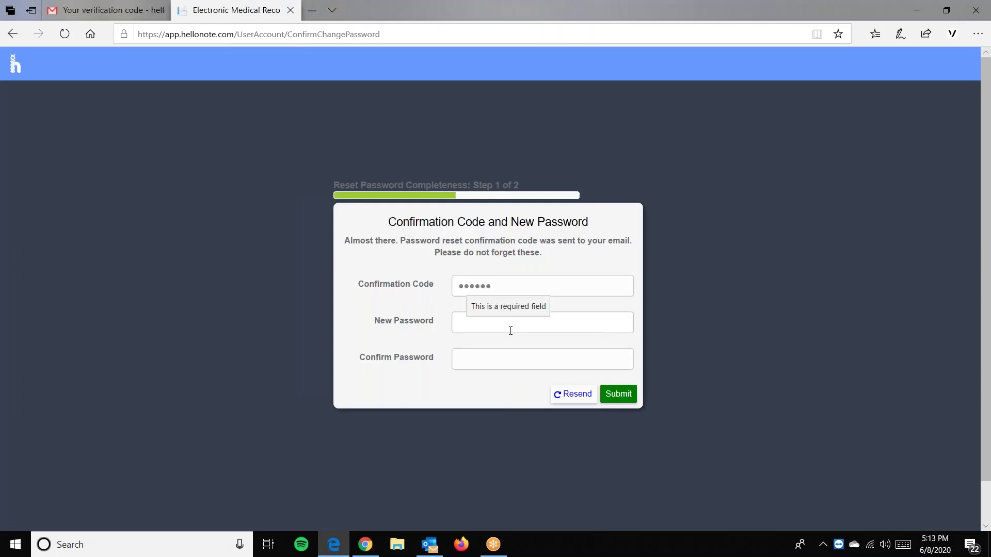
{"action": "type", "text": "******"}
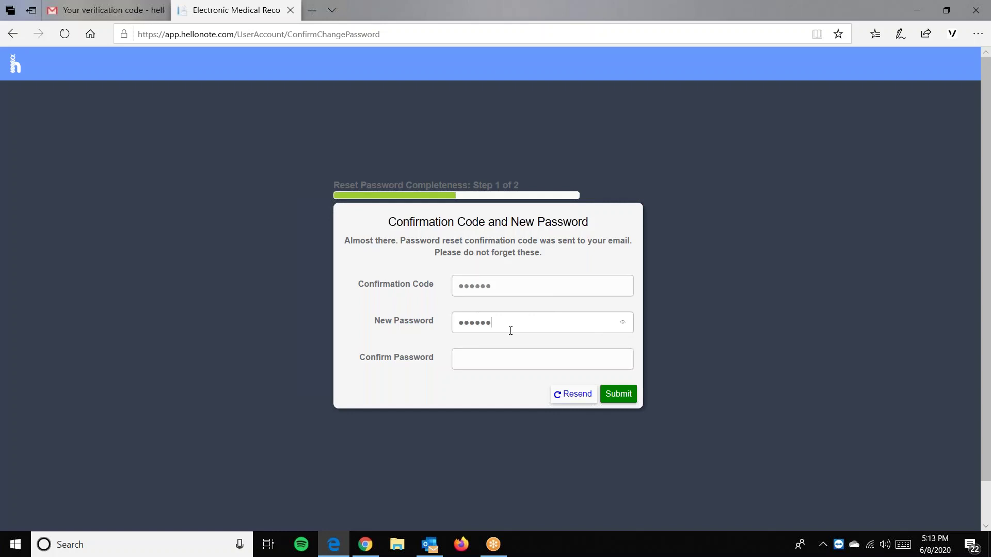
{"action": "left_click", "coordinate": [524, 366]}
{"action": "type", "text": "******"}
{"action": "key", "text": "BackSpace"}
{"action": "type", "text": "*****"}
{"action": "left_click", "coordinate": [614, 398]}
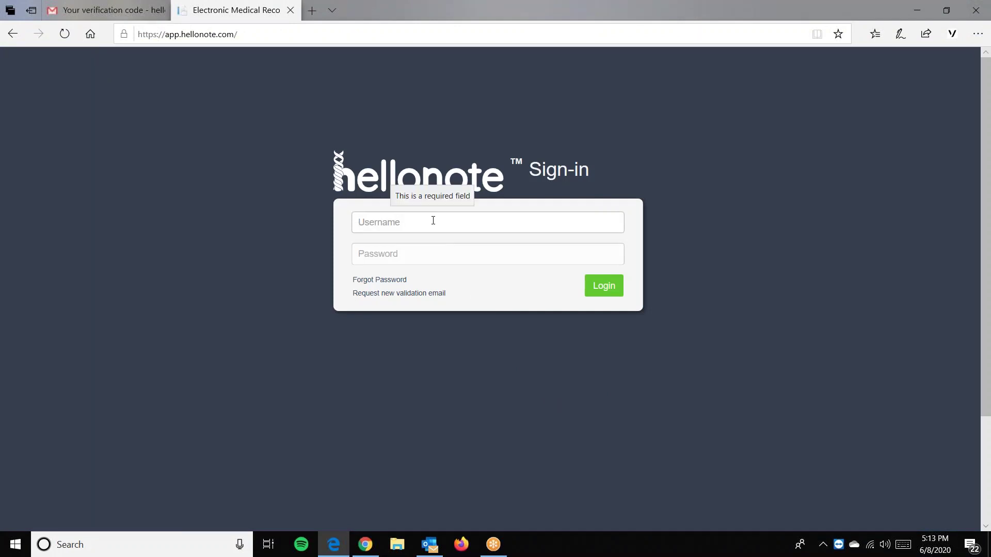
- Log in on the Sign-in page with the account's username and the newly reset password
{"action": "left_click", "coordinate": [433, 220]}
{"action": "type", "text": "hellonote"}
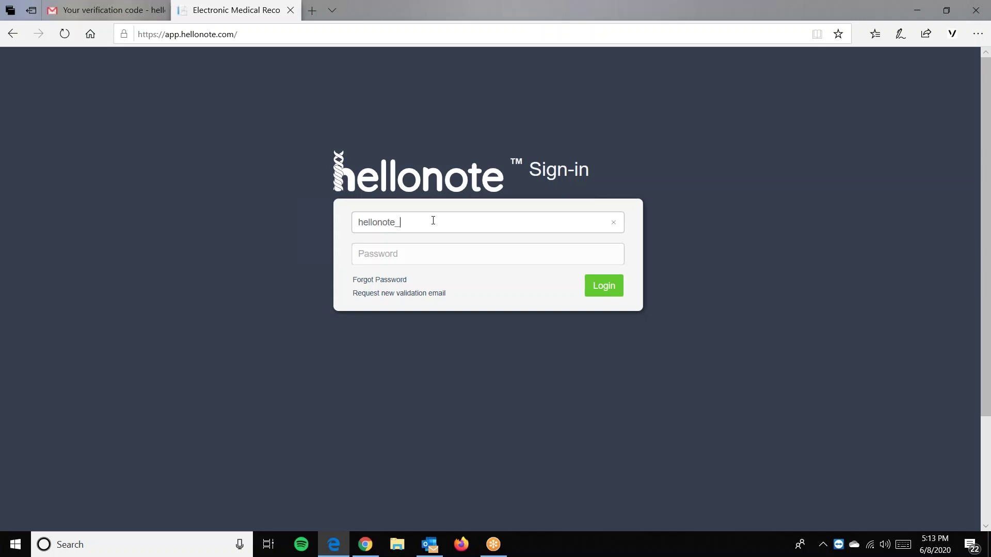
{"action": "type", "text": "_team2"}
{"action": "left_click", "coordinate": [412, 246]}
{"action": "type", "text": "***********"}
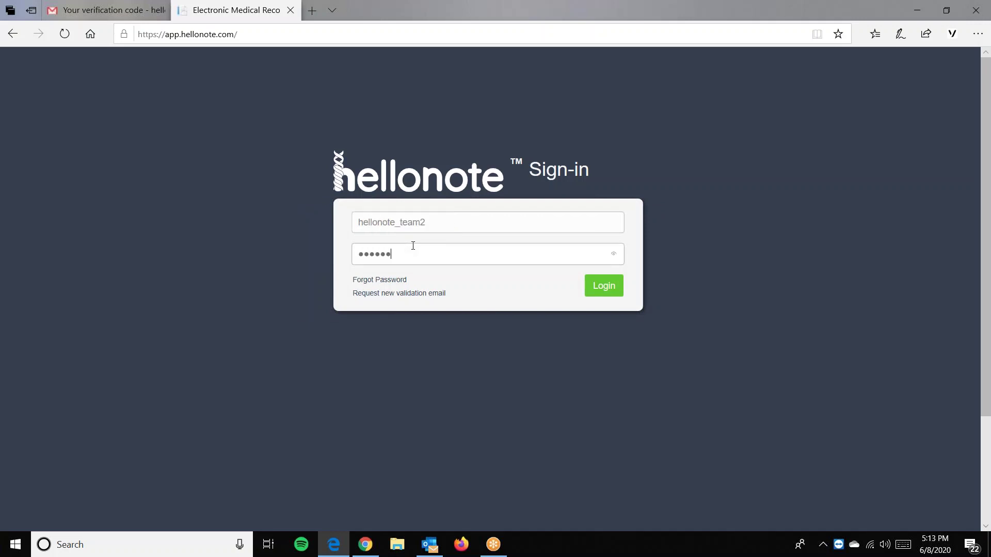
{"action": "left_click", "coordinate": [598, 286]}
{"action": "left_click", "coordinate": [601, 287]}
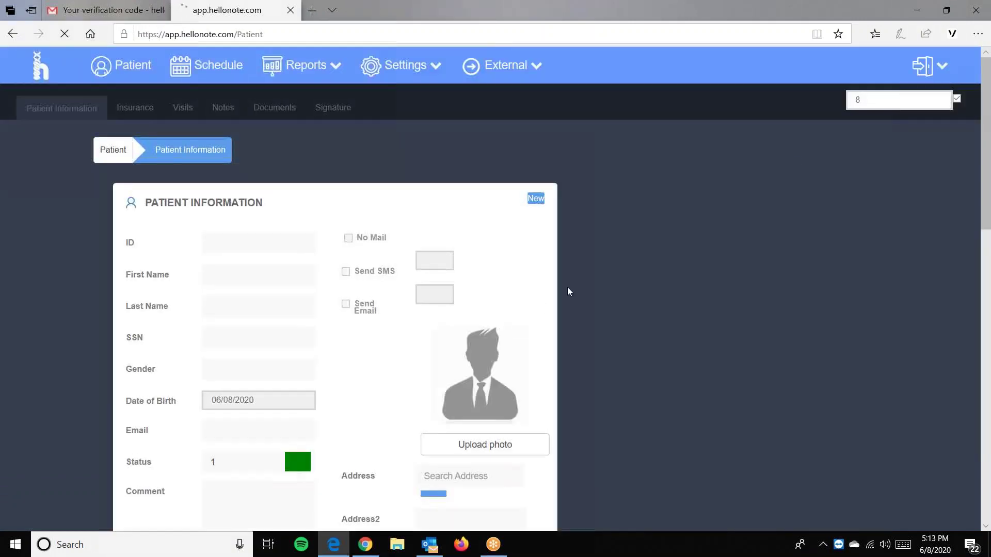